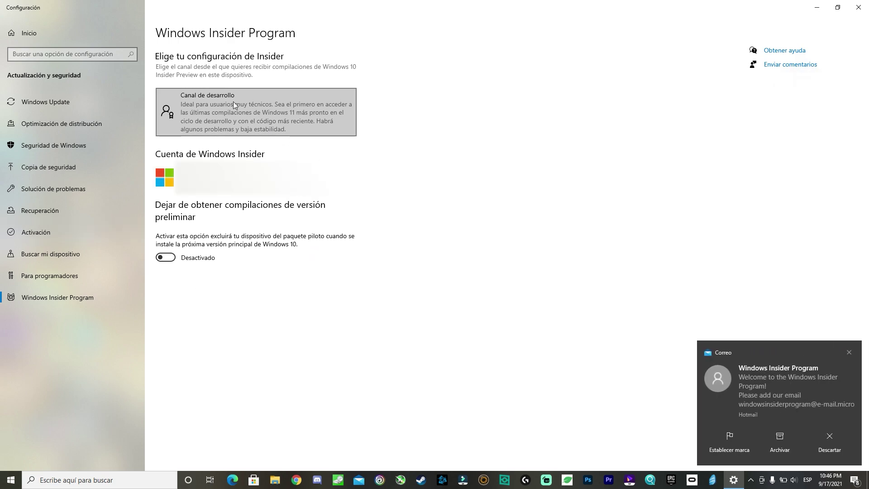
Review the Windows Insider channel choices, keeping Canal de desarrollo, and check Windows Update for new updates.
click(214, 114)
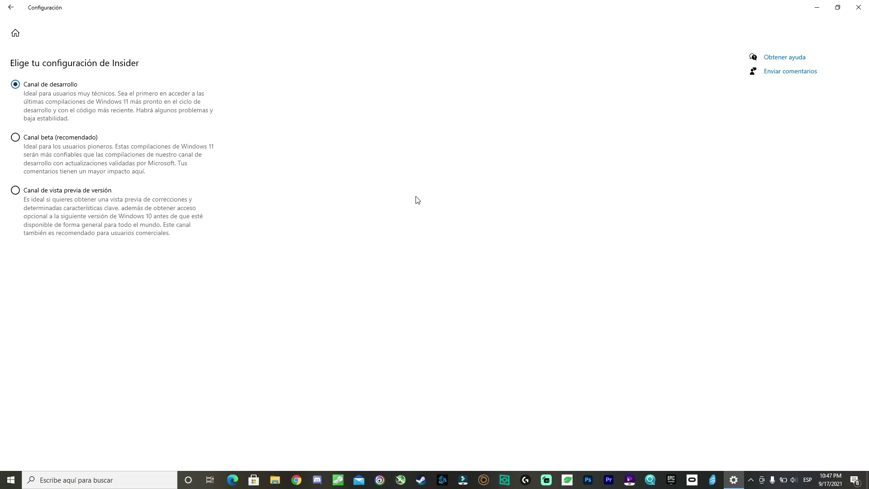
click(10, 8)
click(48, 104)
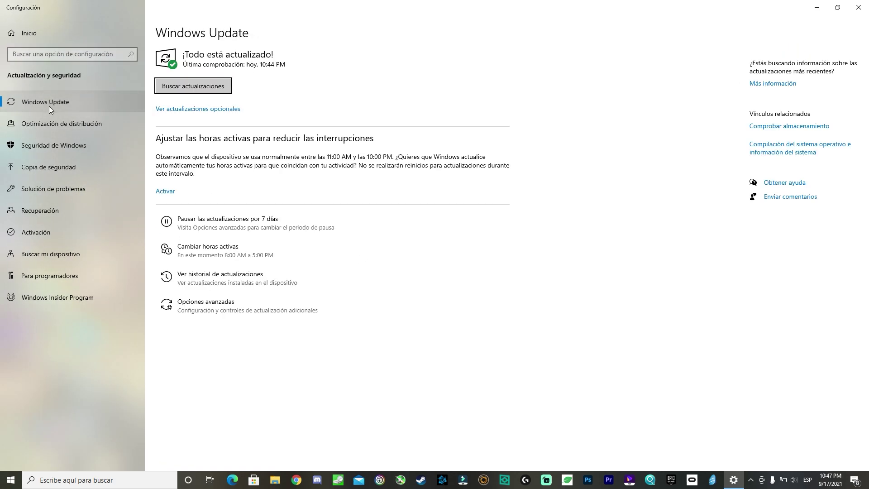
click(180, 85)
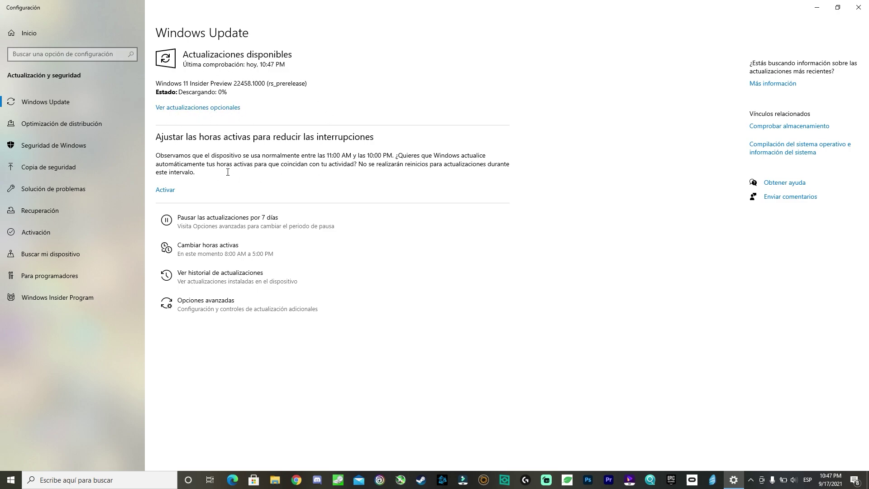
Examine the Windows 11 Insider Preview 22458.1000 download entry and open the restart notification for installing it.
drag(162, 91, 158, 84)
click(246, 94)
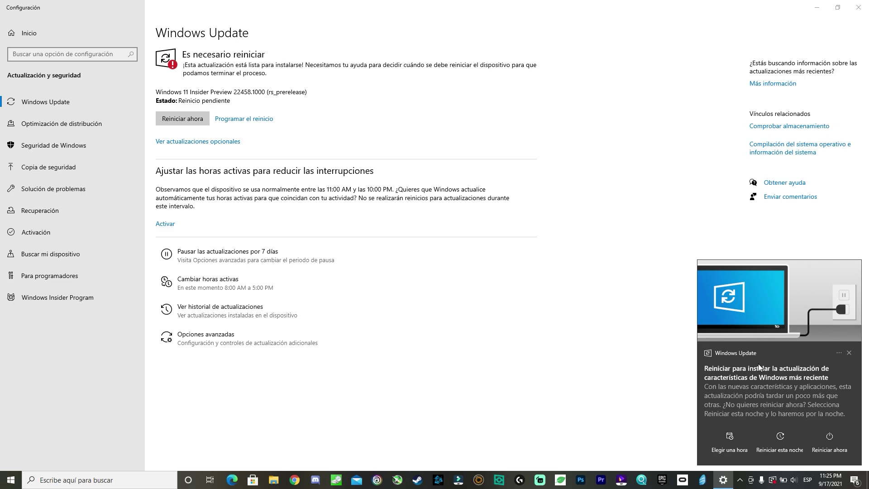
click(760, 367)
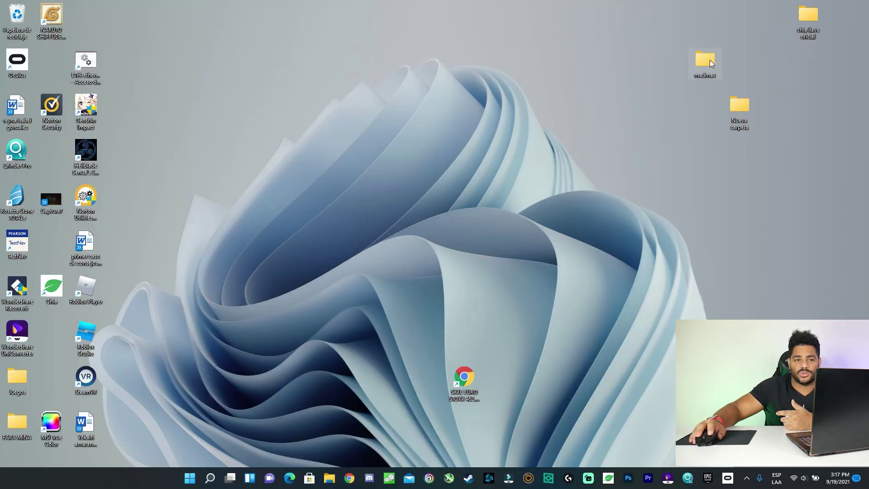
Move the madmax desktop folder level with the Nueva carpeta folder and display its context menu.
drag(572, 107, 572, 108)
right_click(574, 110)
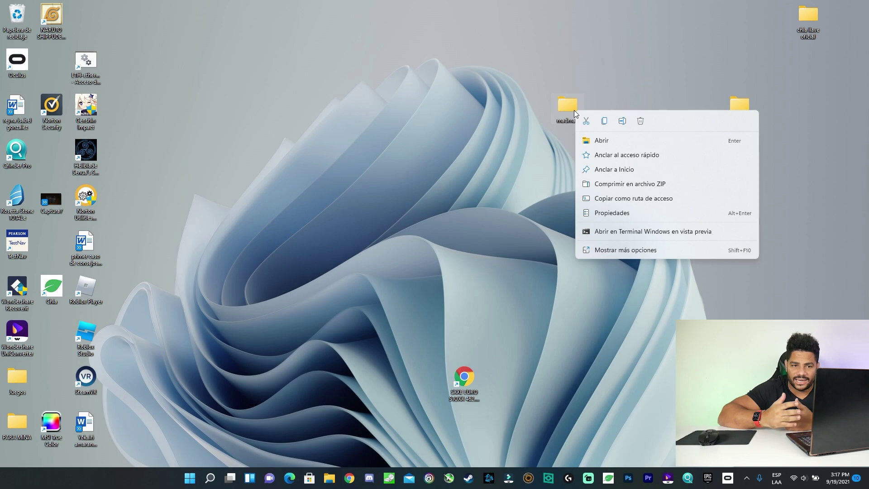
Open the Nueva carpeta desktop folder and create a subfolder inside it, keeping the default name.
double_click(735, 103)
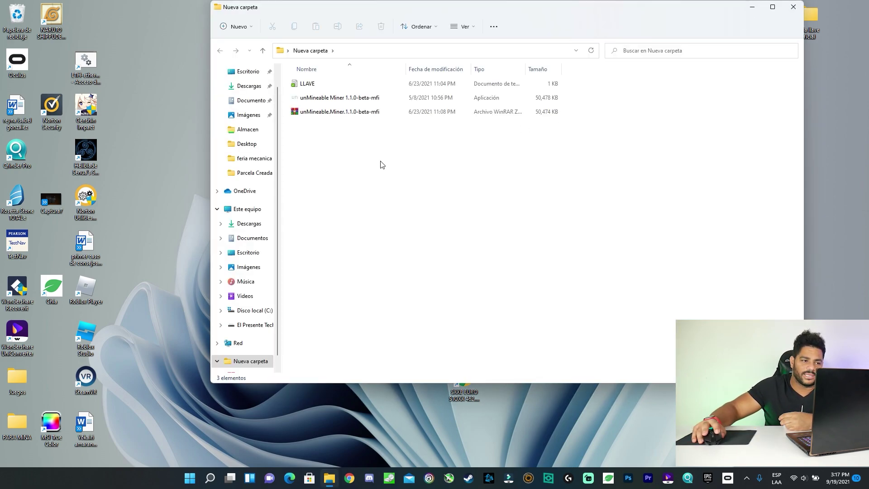
right_click(380, 165)
mouse_move(410, 237)
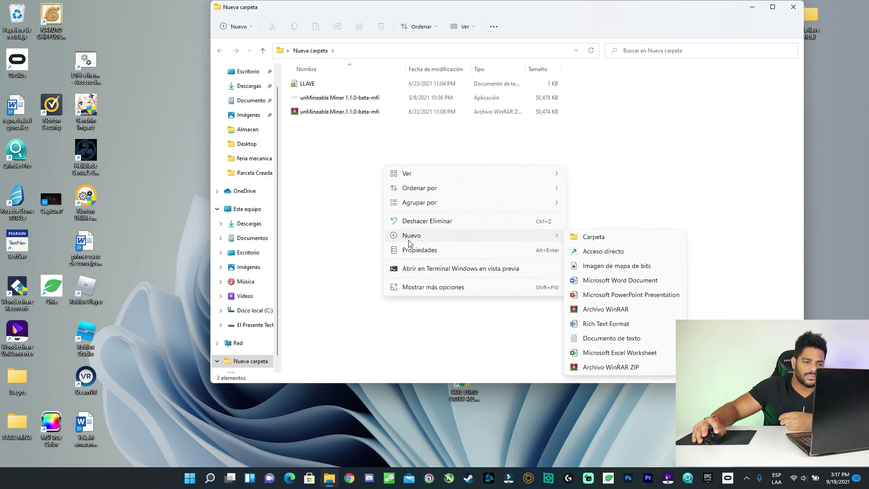
click(590, 237)
key(Return)
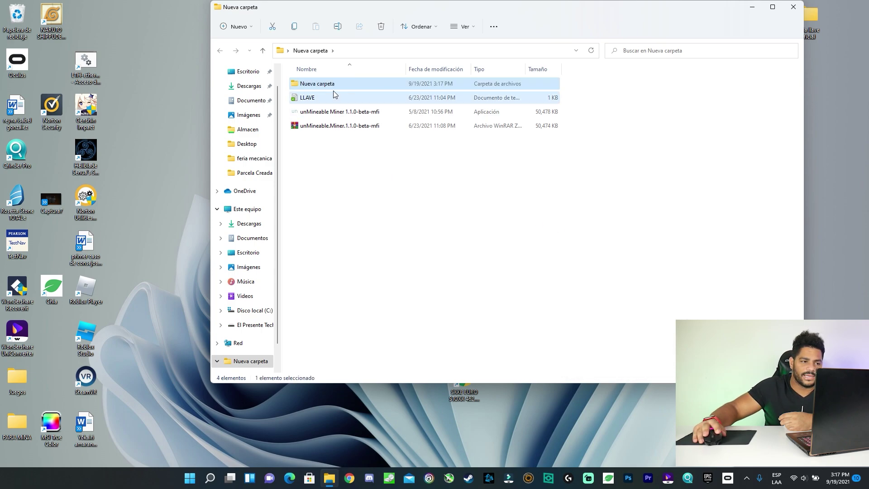
View the new subfolder's context menu, delete the subfolder, and minimize the folder window.
right_click(330, 86)
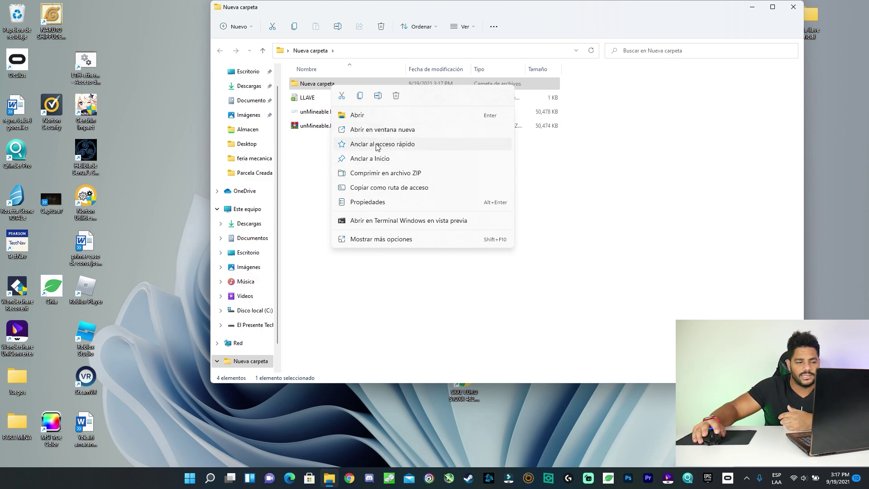
click(308, 187)
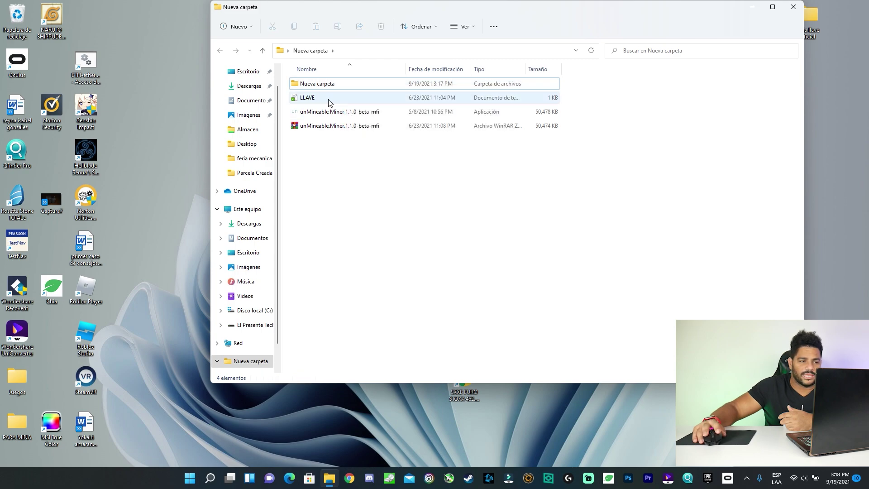
right_click(328, 86)
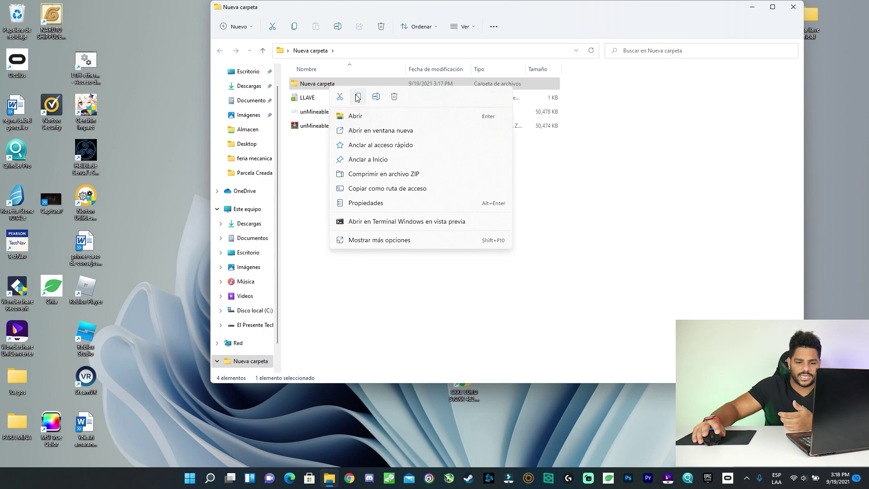
click(394, 97)
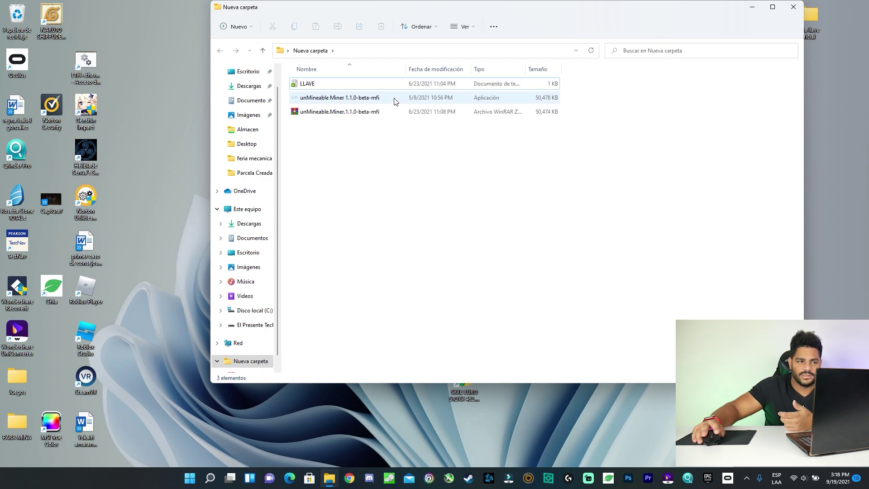
click(755, 6)
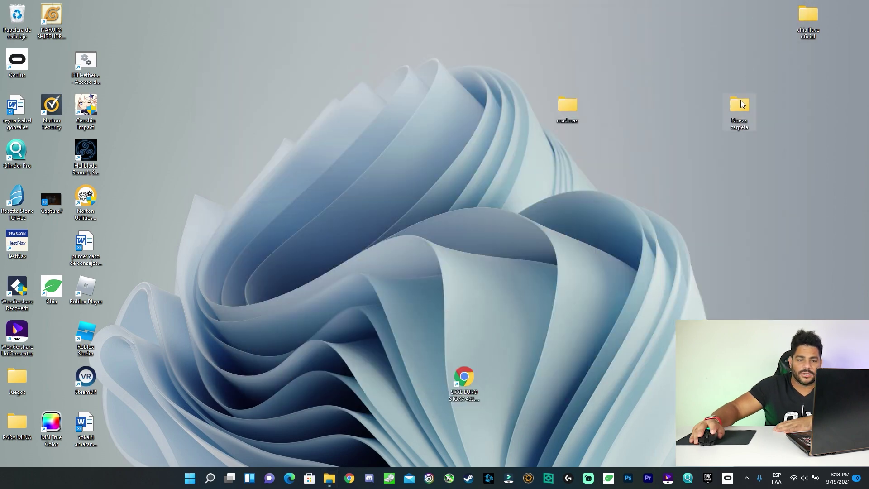
View the redesigned context menu of a desktop folder and dismiss it.
right_click(742, 104)
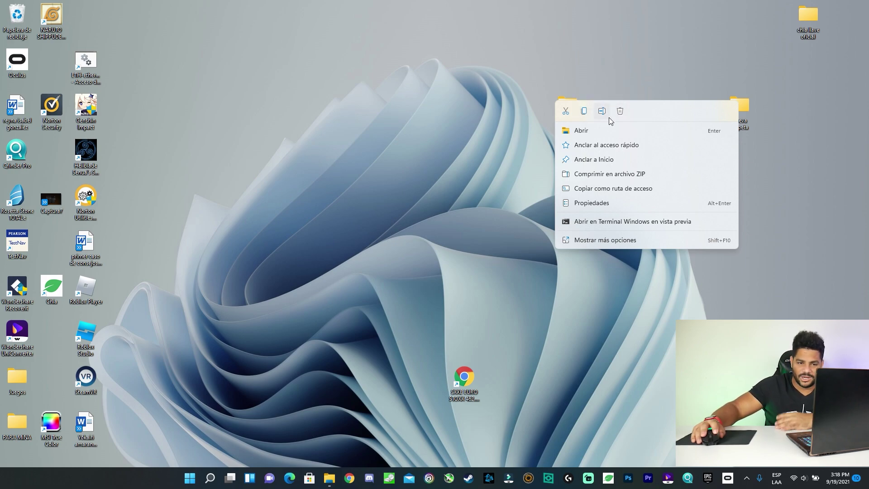
click(451, 145)
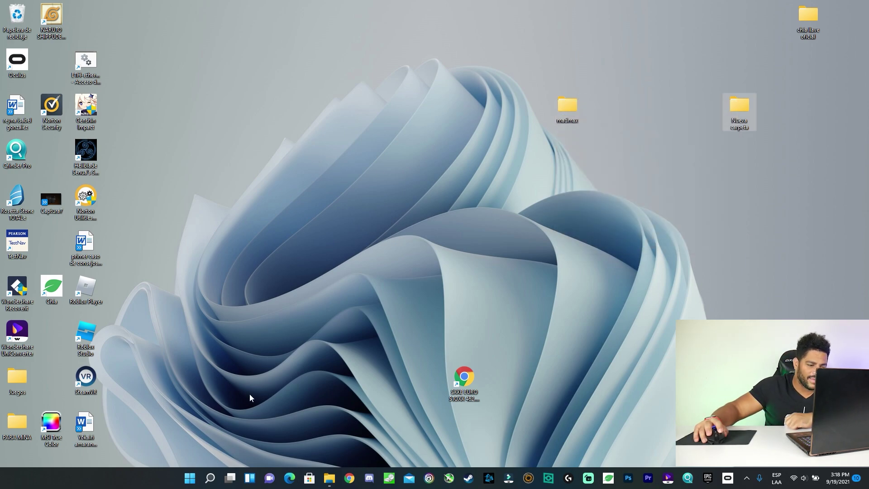
Open the widgets board, look through its weather, market and news cards, and close it.
click(252, 477)
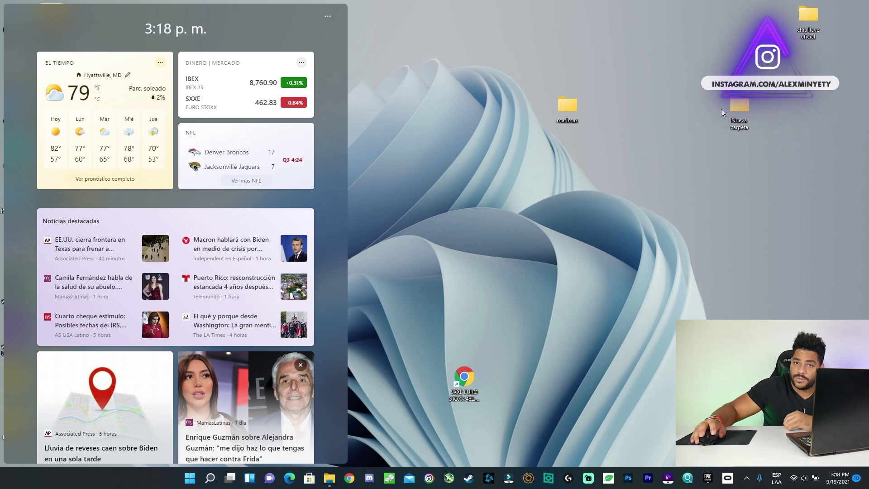
scroll(311, 176, down, 4)
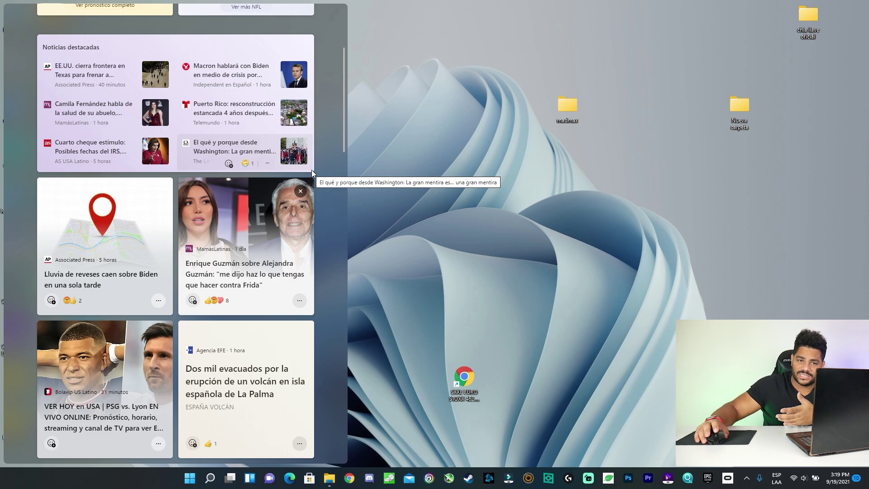
scroll(270, 197, down, 10)
scroll(270, 197, up, 5)
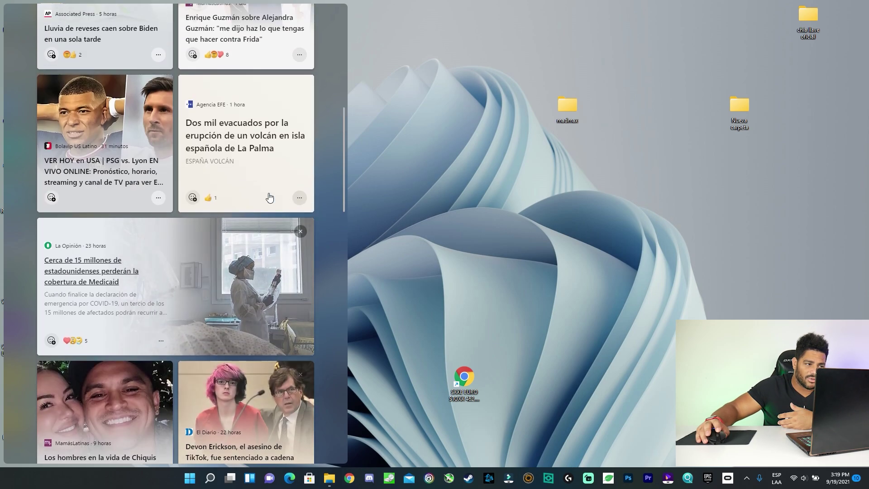
scroll(269, 197, up, 5)
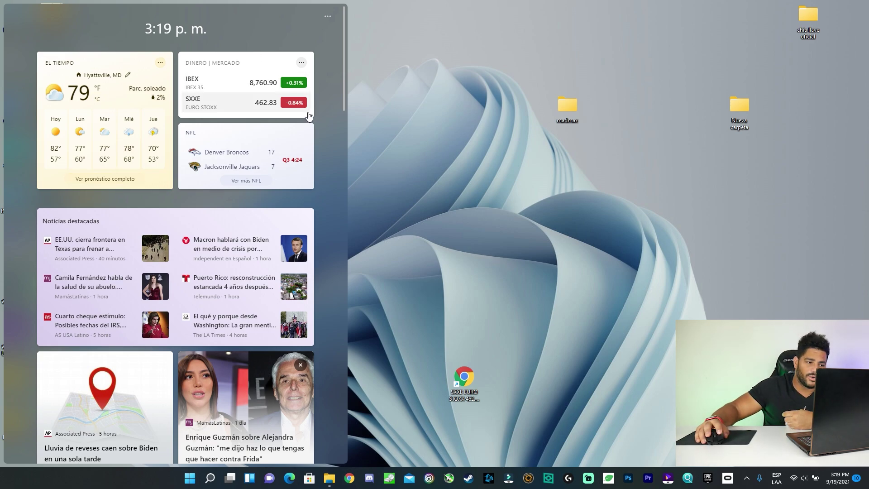
click(709, 61)
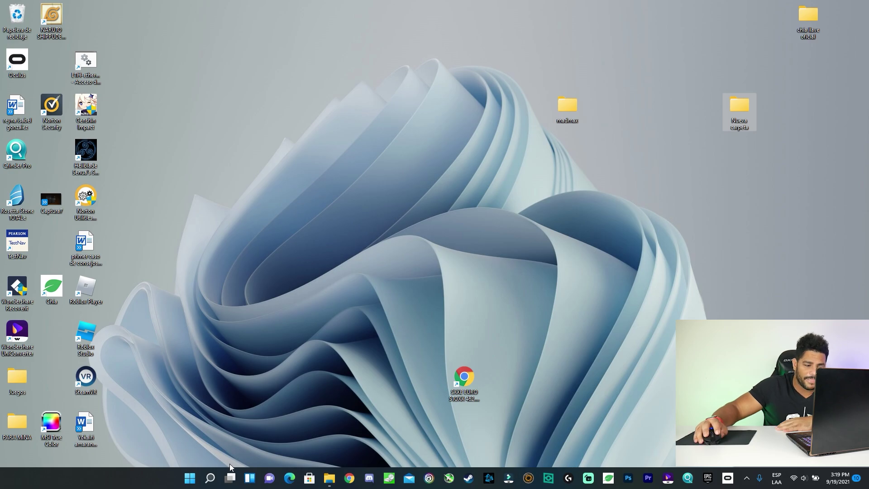
Briefly display Task View and the Start menu, closing each one again.
click(230, 478)
click(230, 478)
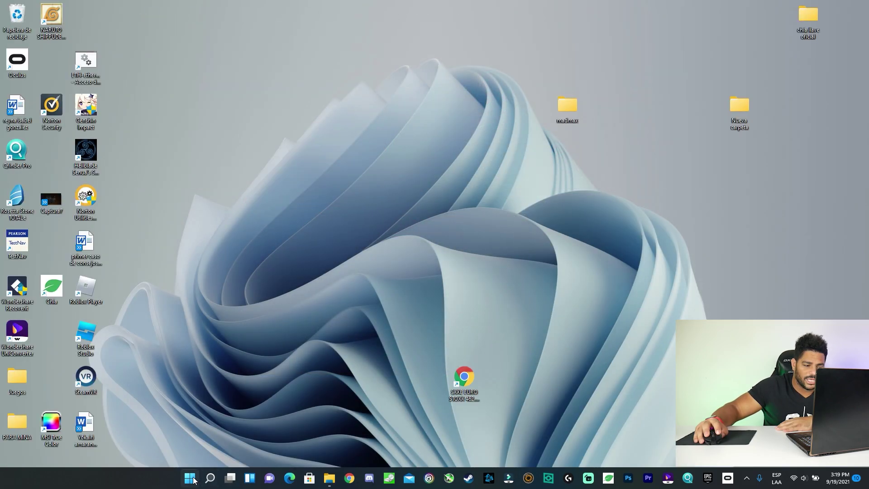
click(190, 478)
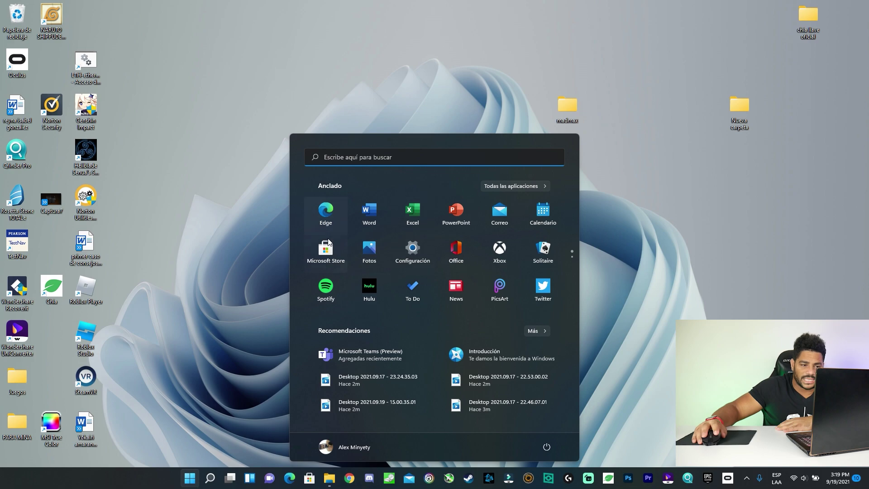
click(195, 482)
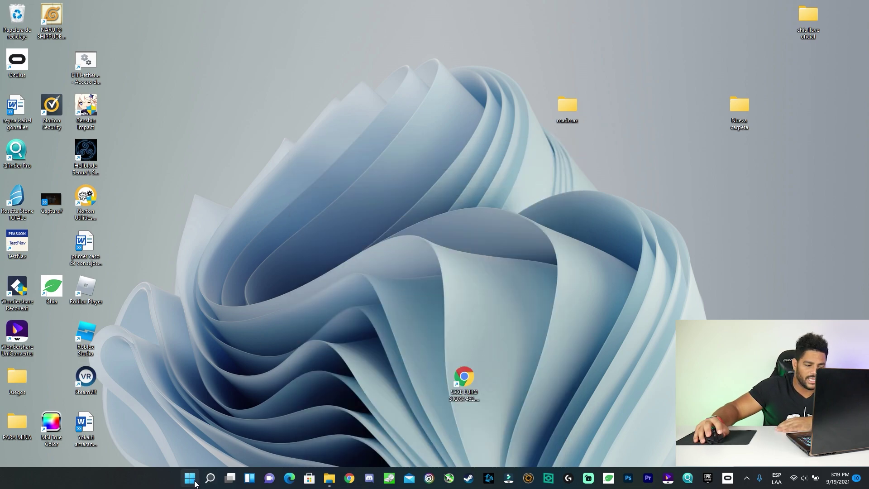
Browse the full application list in the Start menu, view the search page, and close it.
click(191, 479)
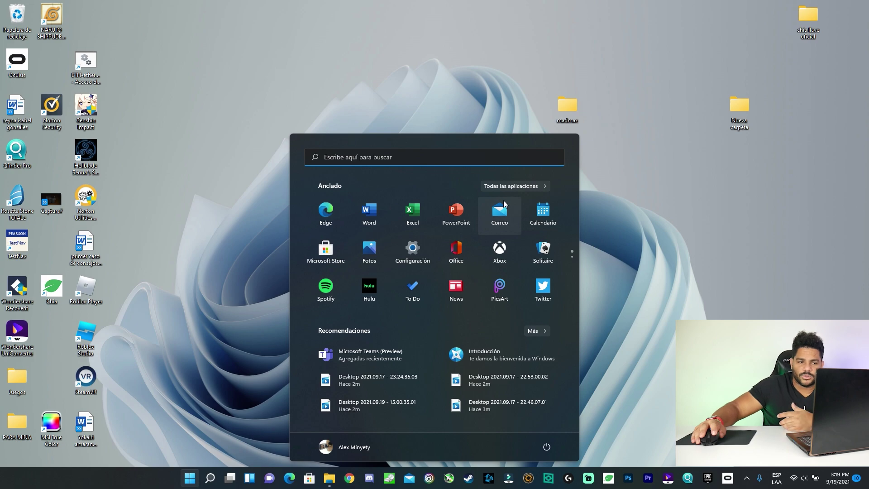
click(506, 187)
scroll(473, 287, down, 5)
scroll(471, 287, up, 1)
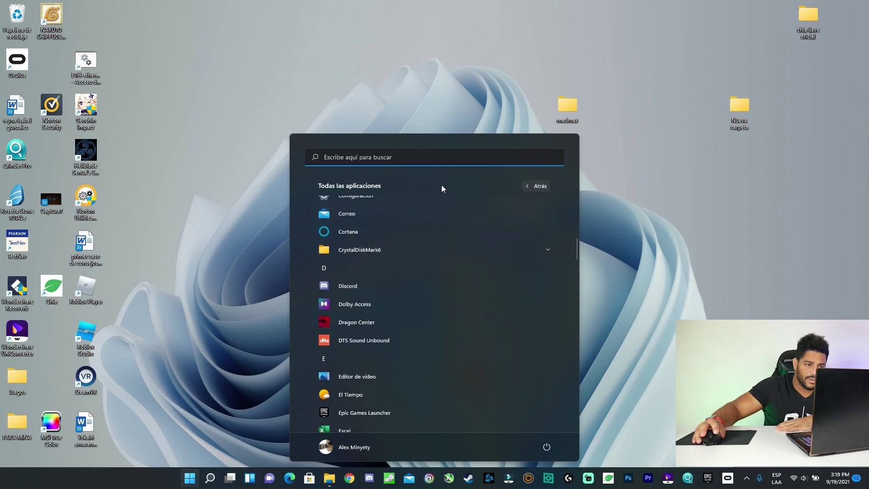
click(433, 159)
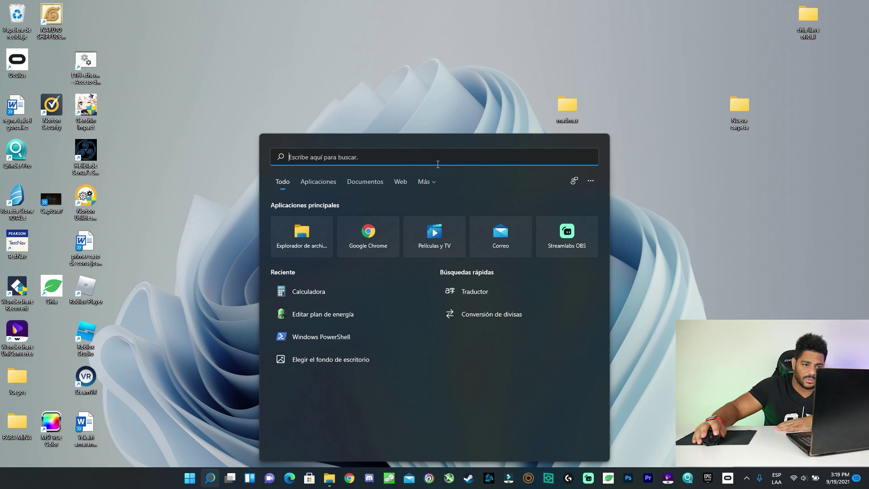
click(624, 113)
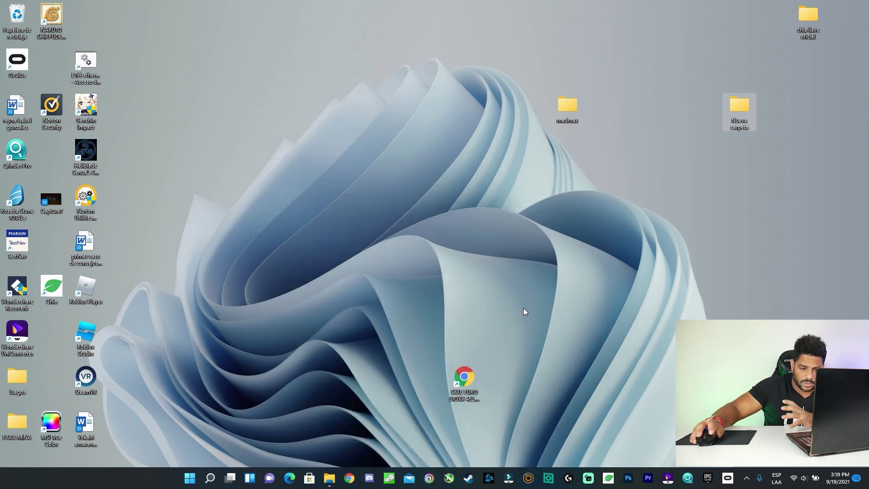
click(195, 484)
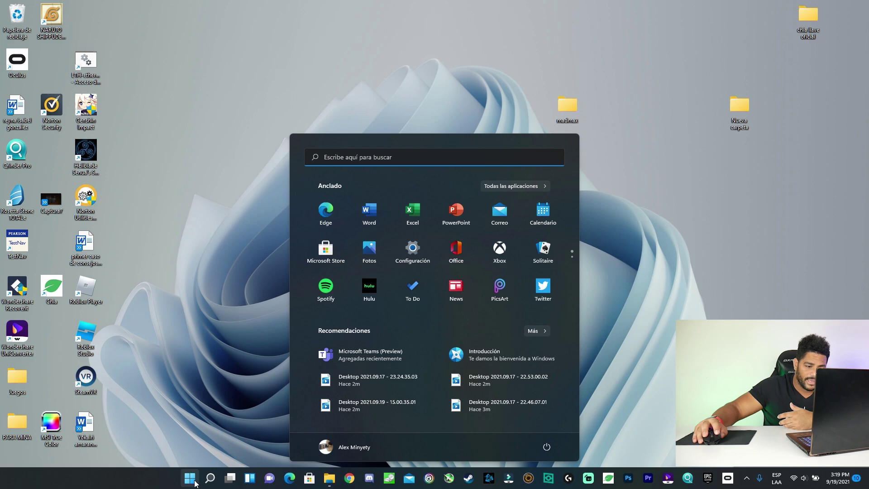
click(195, 483)
click(195, 484)
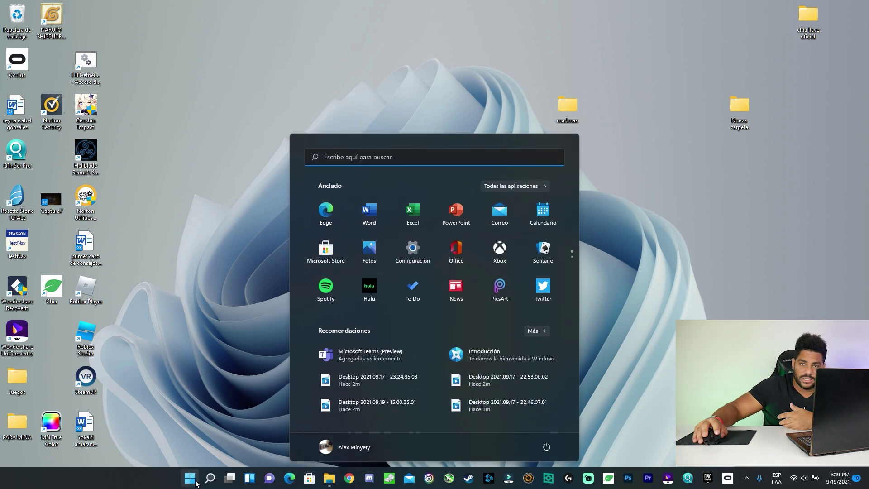
click(196, 482)
Open the display settings (Configuración de pantalla) from the desktop.
right_click(303, 159)
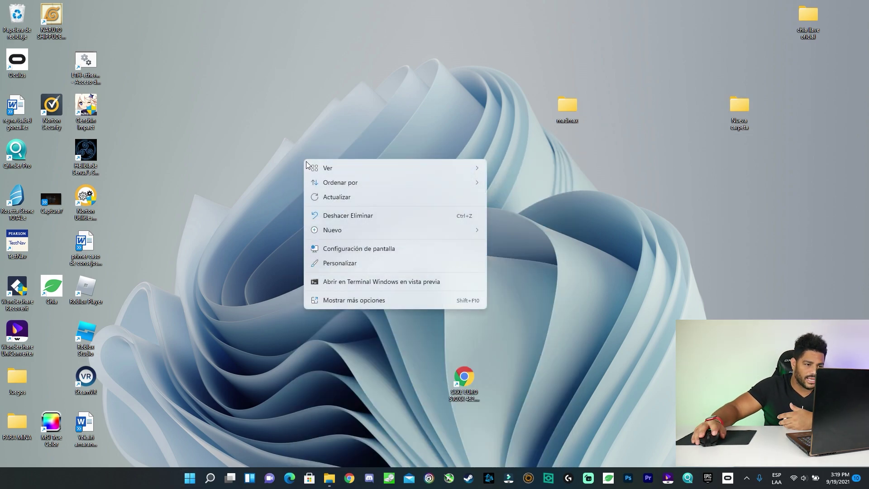
click(354, 250)
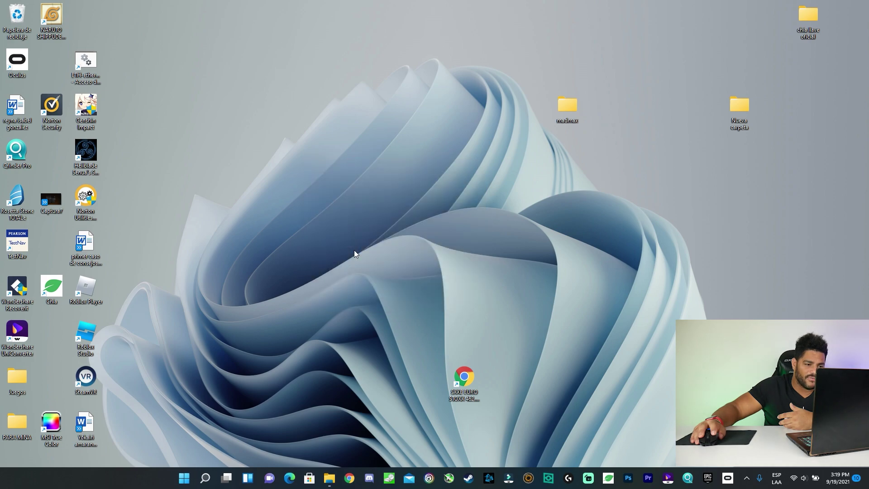
click(342, 29)
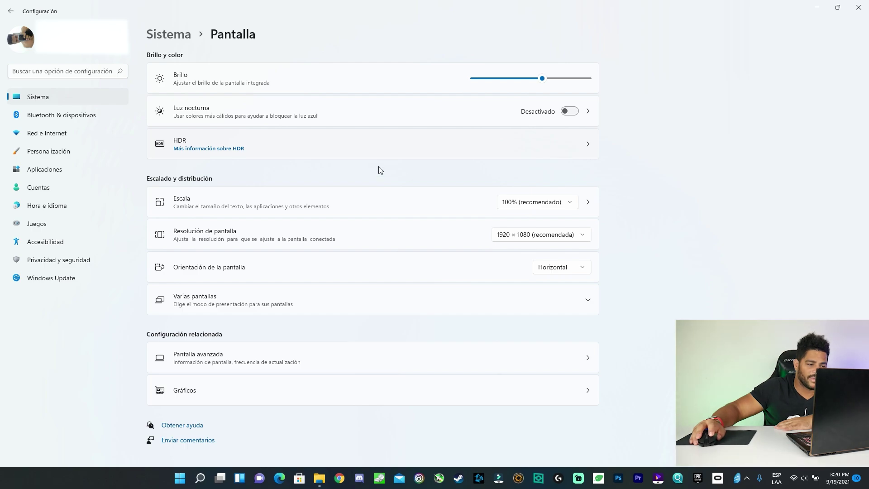
View the Gráficos settings page with its per-application options and return to the Pantalla page.
click(412, 398)
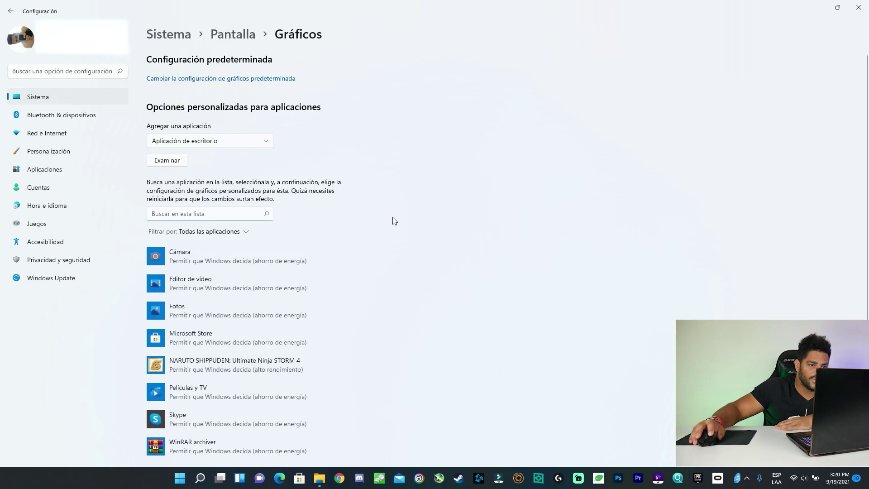
key(alt+Left)
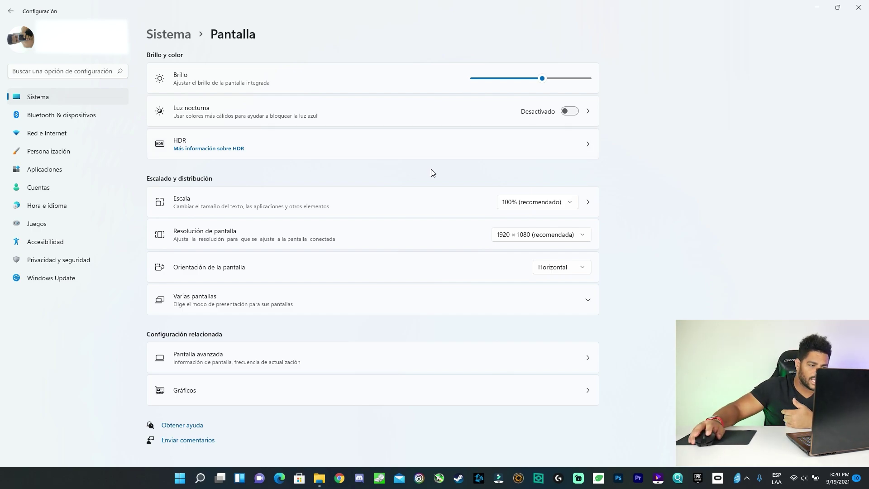
View the available screen resolutions (Resolución de pantalla) and examine the HDR page's display capabilities and streaming options.
click(581, 233)
click(552, 171)
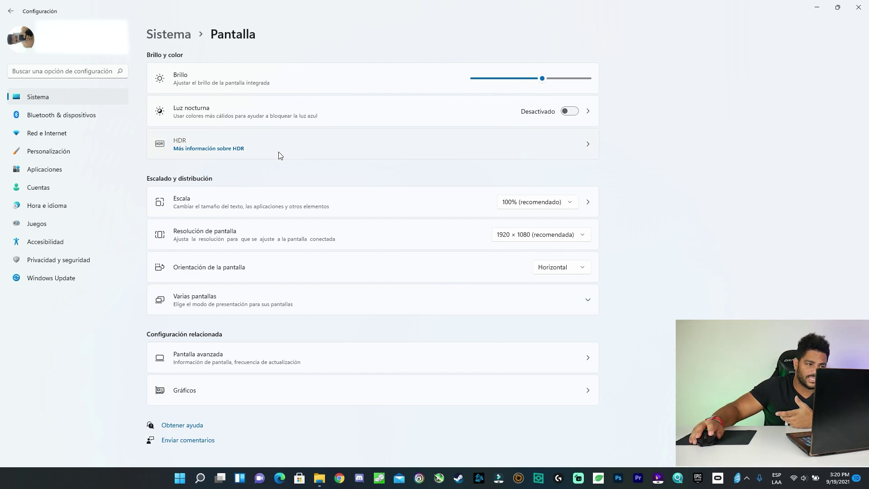
click(221, 146)
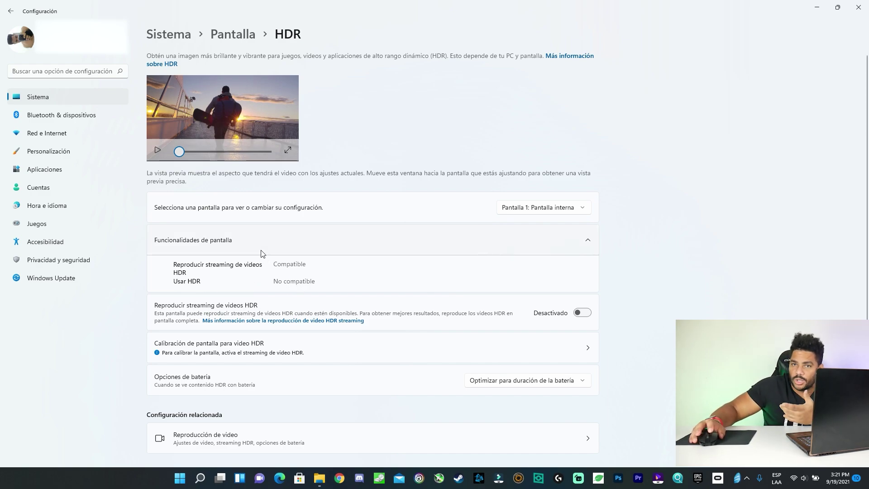
scroll(261, 273, down, 2)
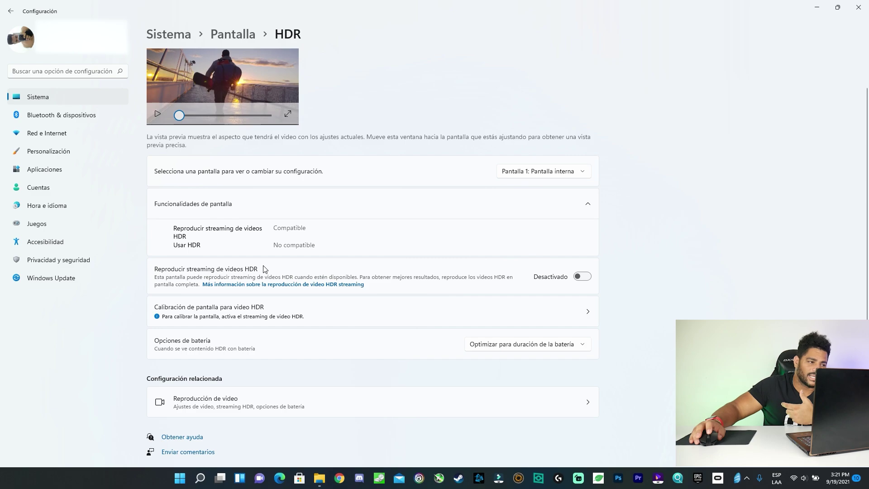
View the Windows Update page and minimize the settings window to return to the desktop.
click(36, 283)
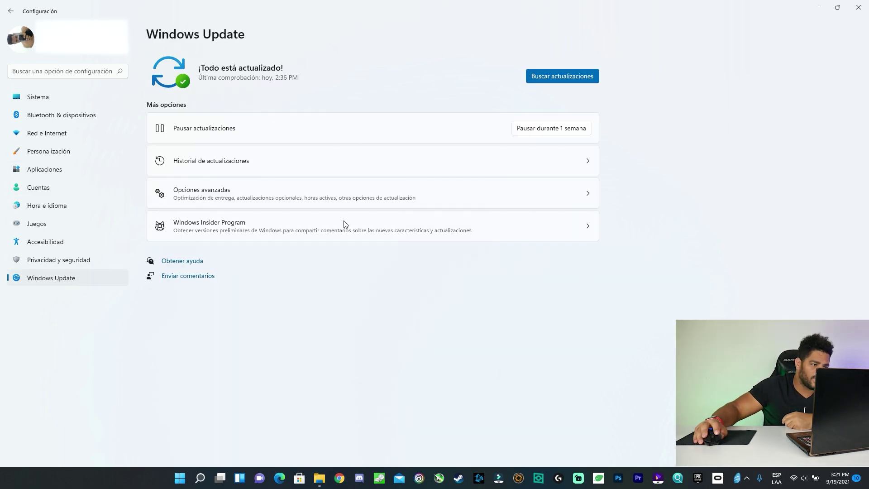
click(818, 7)
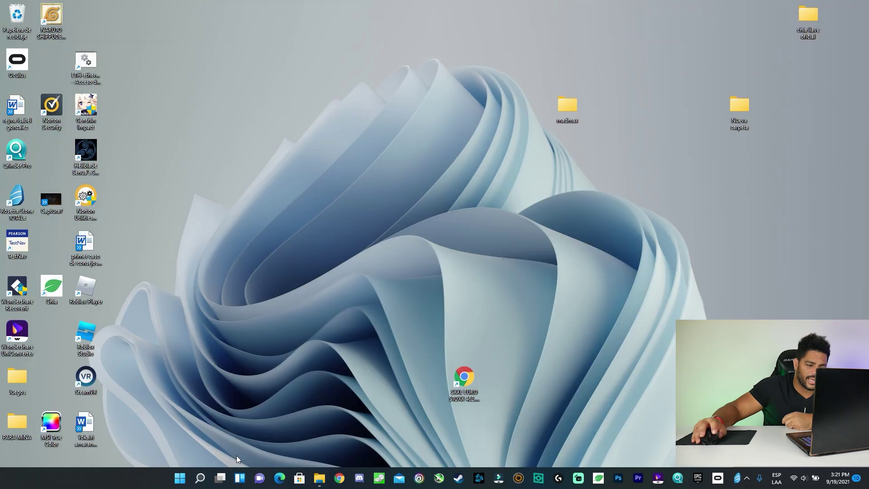
Open the Microsoft Teams chat, start its setup to view the account selection window, and close it.
click(260, 479)
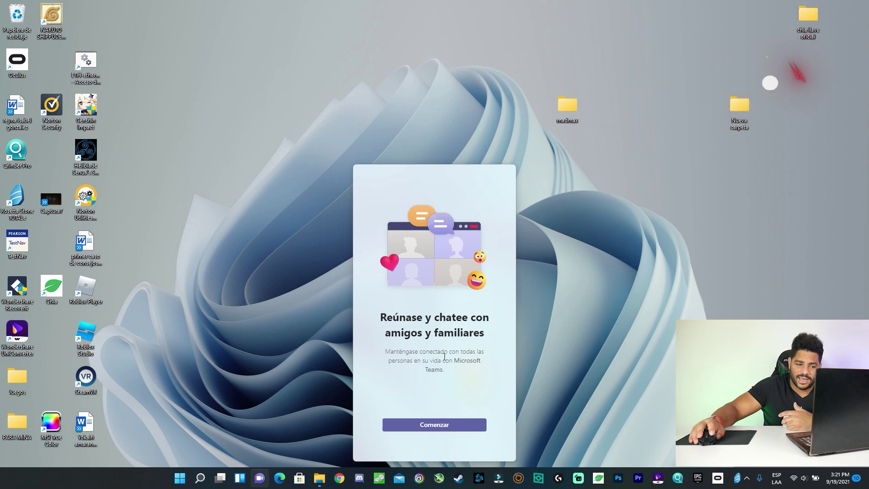
click(444, 424)
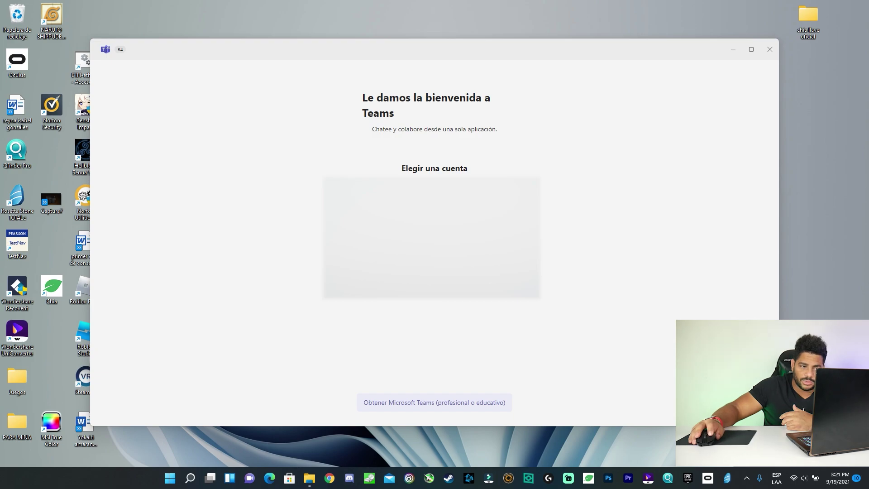
click(769, 49)
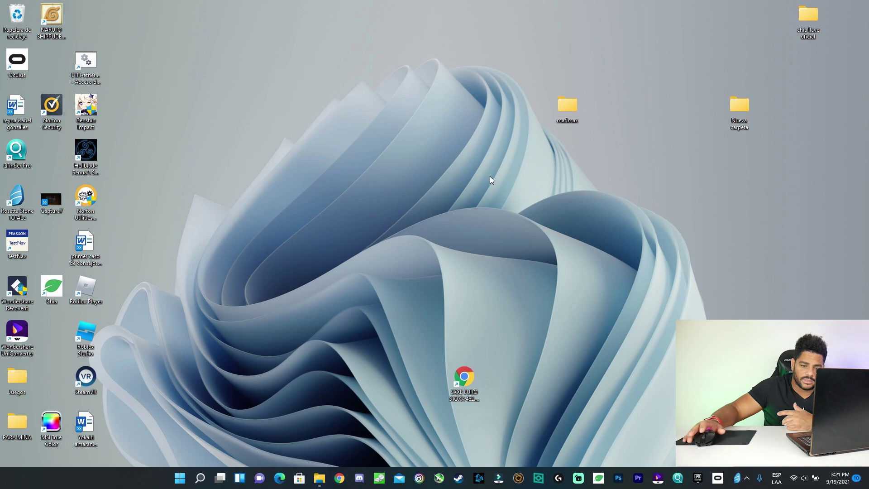